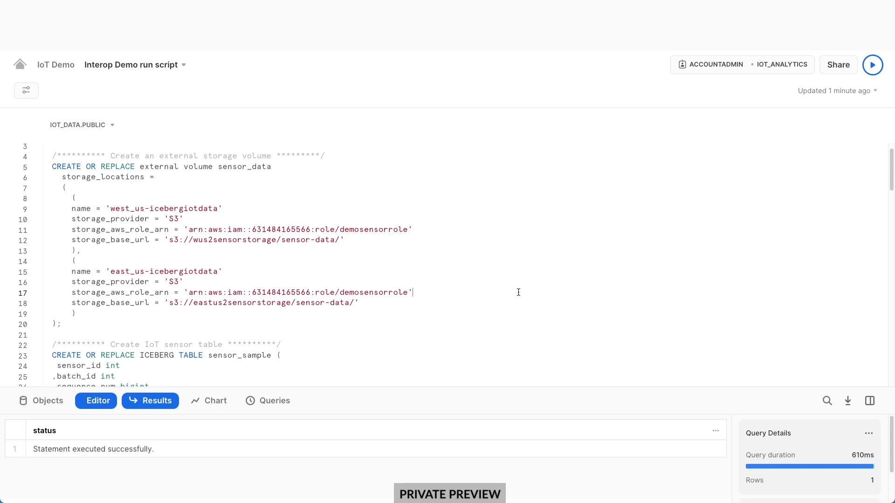
# Create the sensor_data external volume and the sensor_sample Iceberg table on it.
pyautogui.hotkey('ctrl', 'Return')
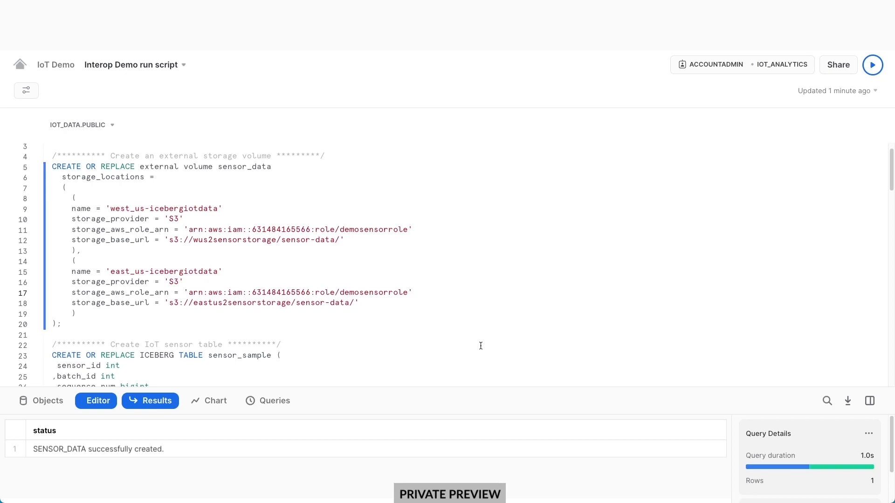
pyautogui.scroll(-5, 481, 346)
pyautogui.scroll(-4, 480, 344)
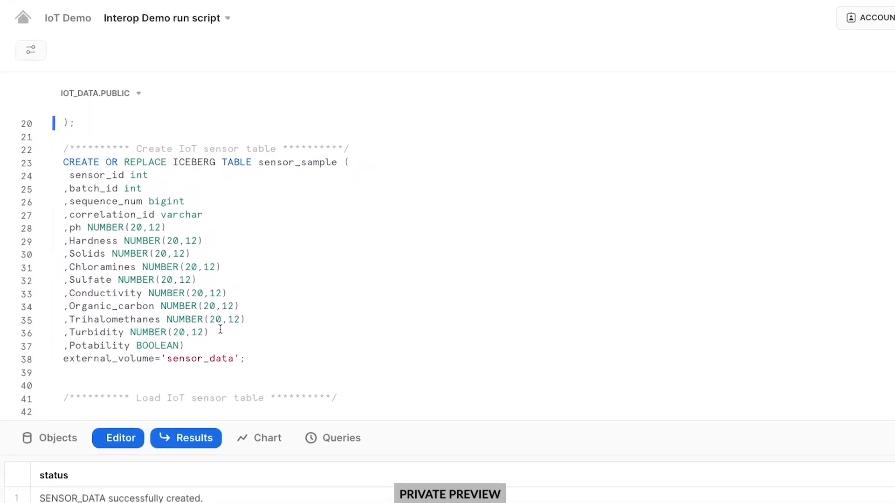
pyautogui.doubleClick(177, 163)
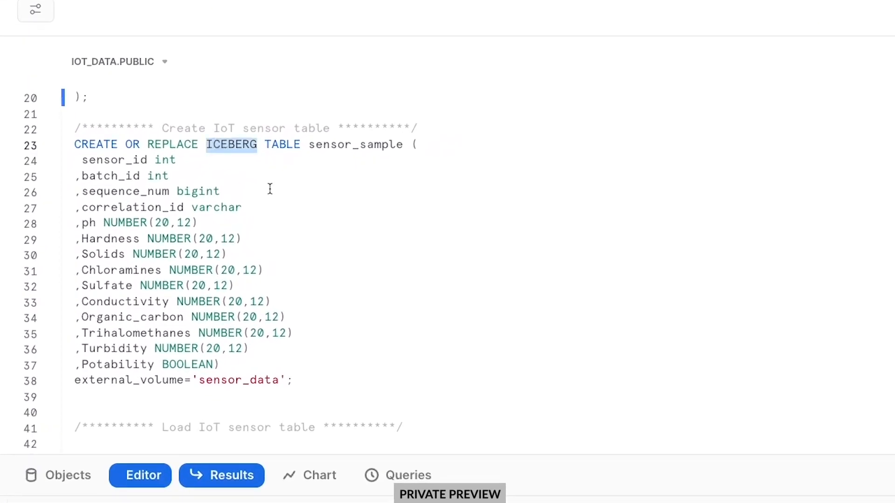
pyautogui.click(403, 350)
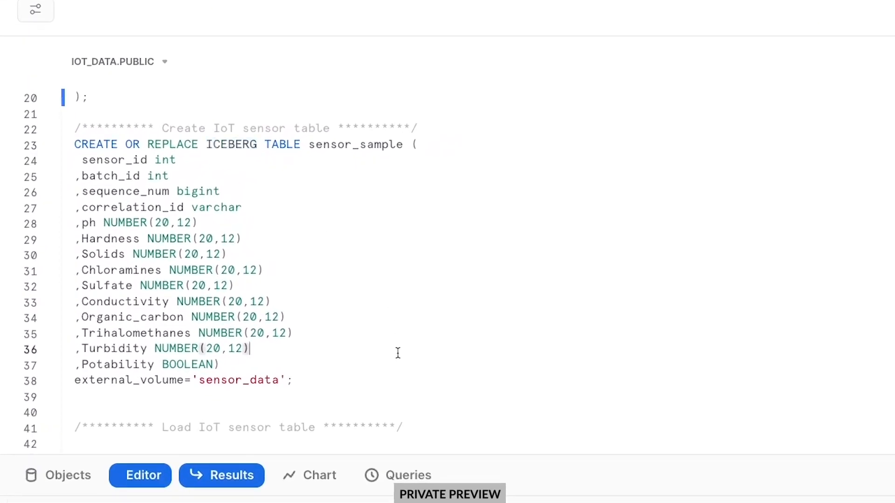
pyautogui.doubleClick(147, 381)
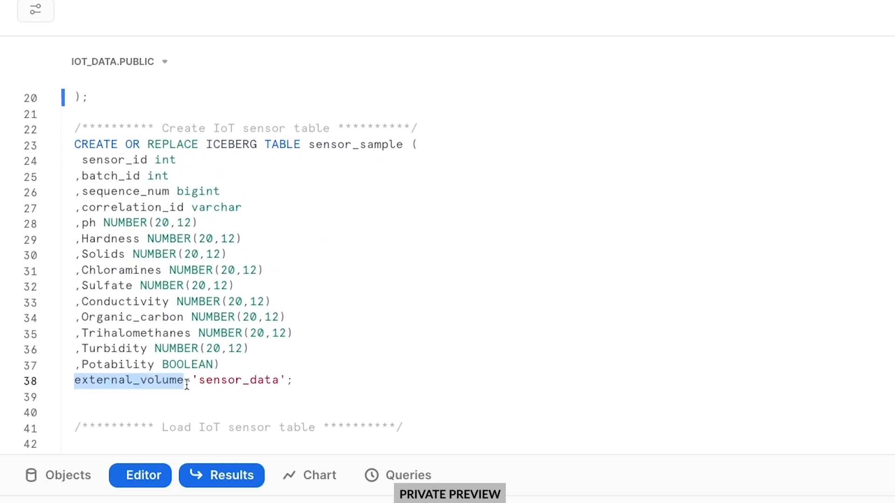
pyautogui.click(368, 379)
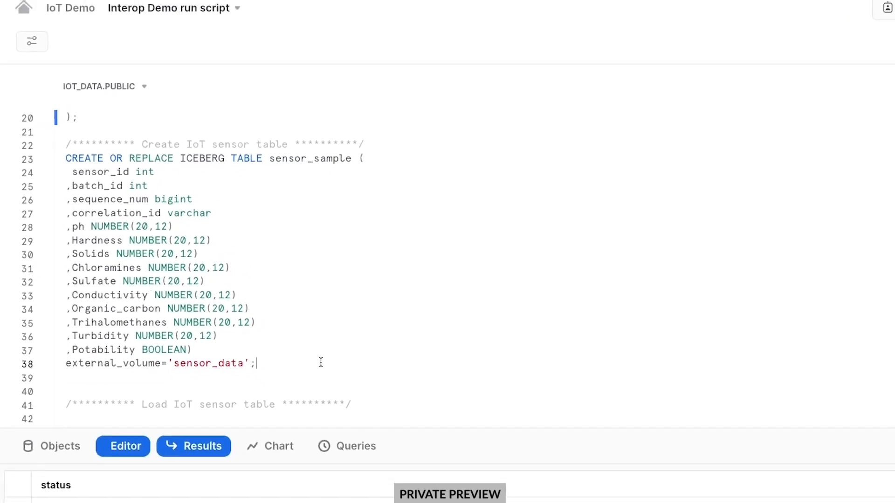
pyautogui.hotkey('ctrl', 'Return')
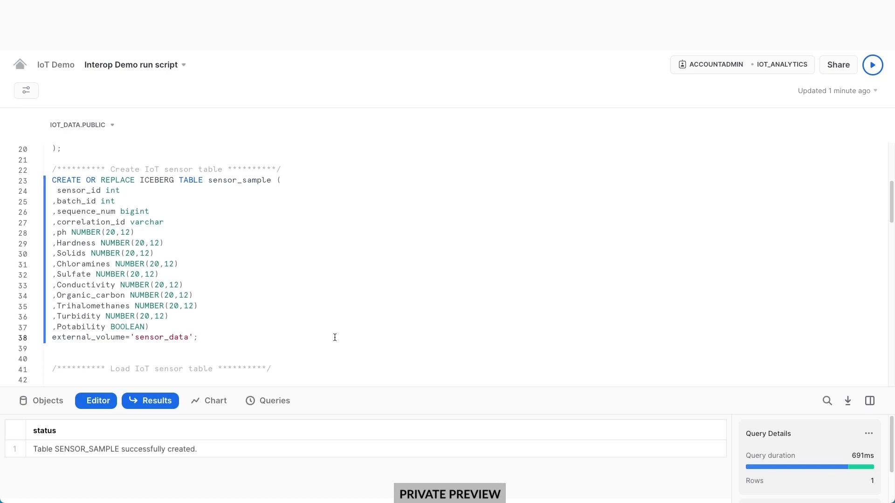
# Start the INSERT loading rows from ext_sensor_data into sensor_sample.
pyautogui.scroll(-2, 335, 337)
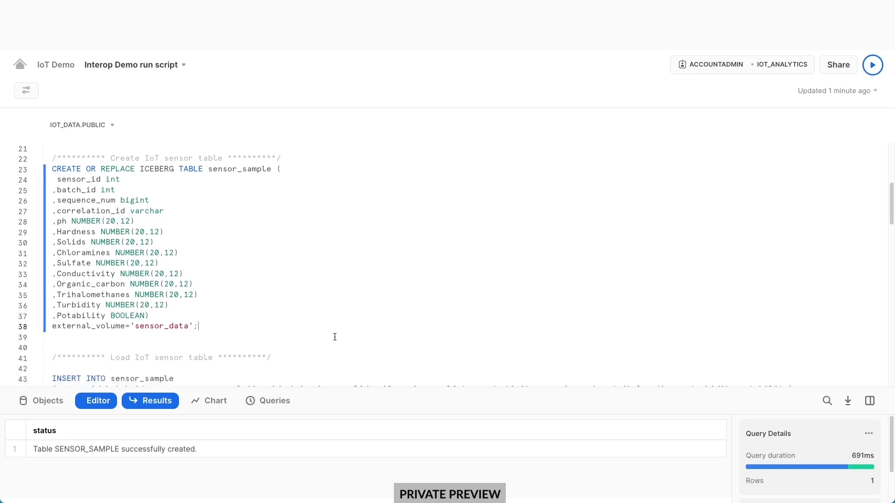
pyautogui.scroll(-2, 335, 336)
pyautogui.click(339, 327)
pyautogui.hotkey('ctrl', 'Return')
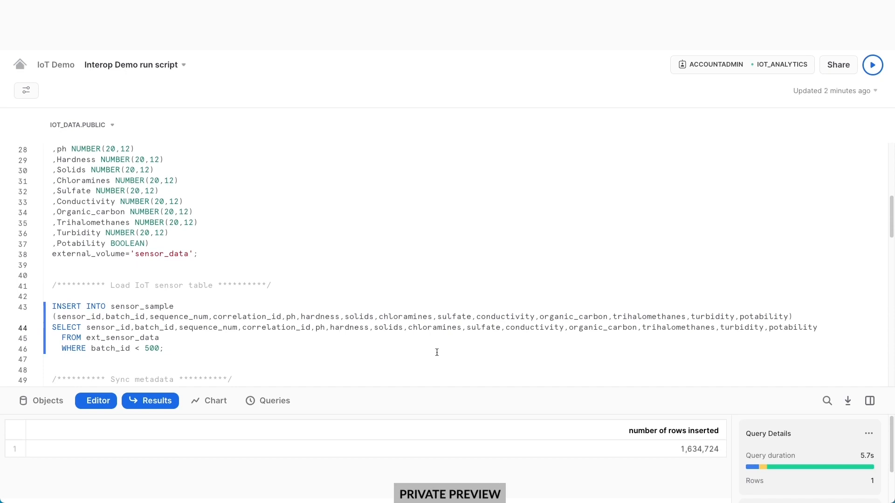
# Scroll past the 1,634,724-row INSERT result down to the Sync metadata section.
pyautogui.scroll(-2, 437, 352)
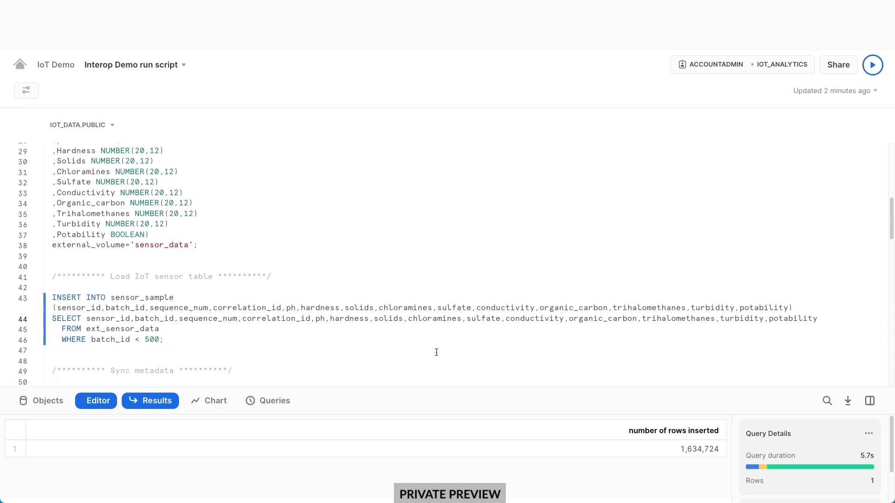
pyautogui.scroll(-3, 435, 352)
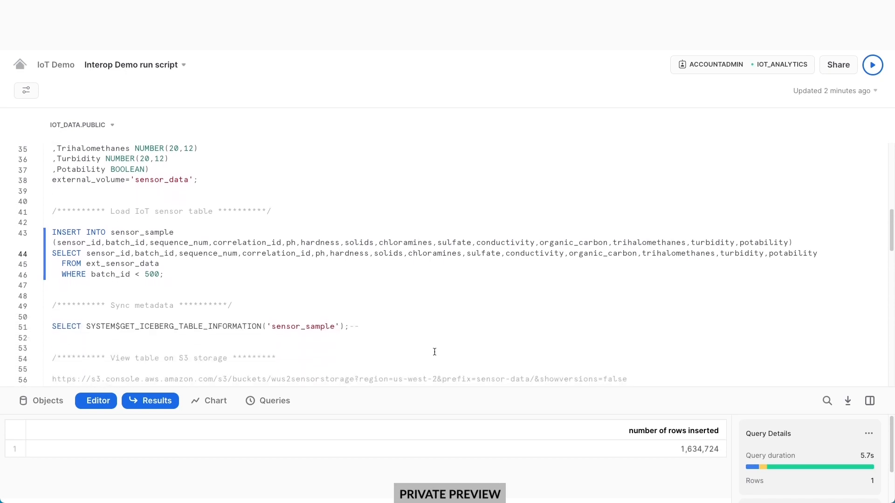
pyautogui.scroll(-2, 432, 352)
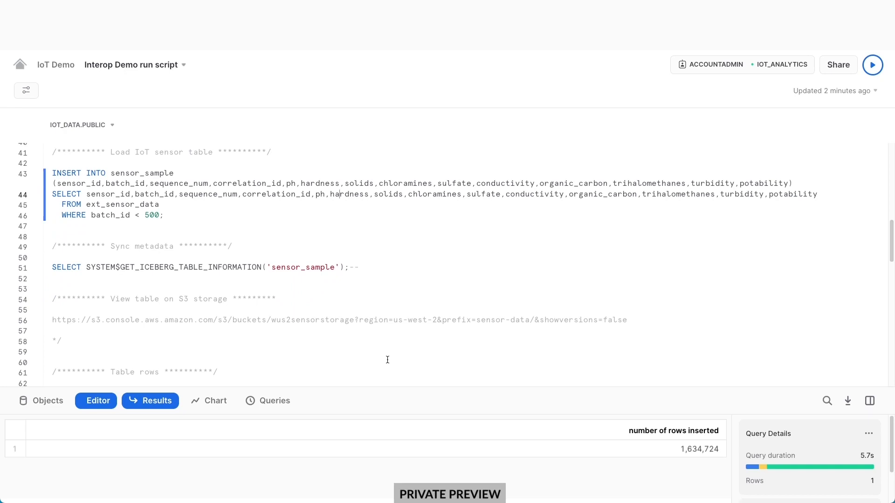
pyautogui.click(217, 267)
pyautogui.hotkey('ctrl', 'Return')
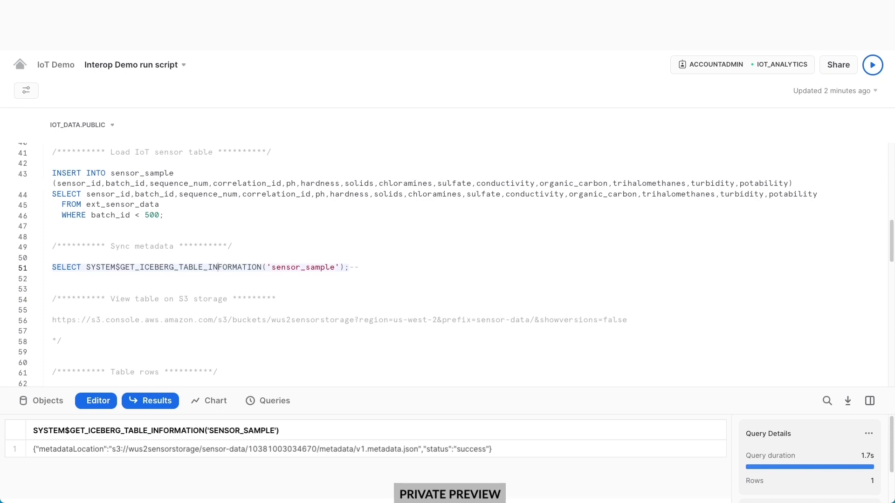
pyautogui.click(364, 448)
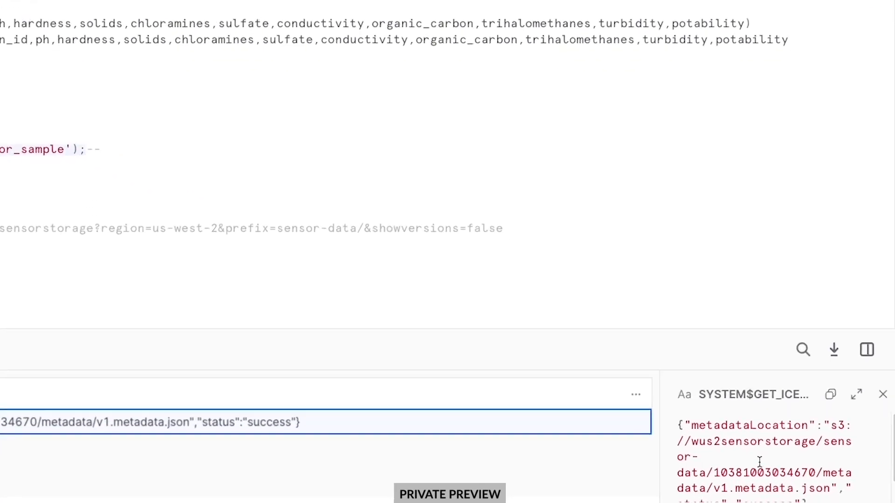
pyautogui.doubleClick(757, 472)
pyautogui.hotkey('ctrl', 'c')
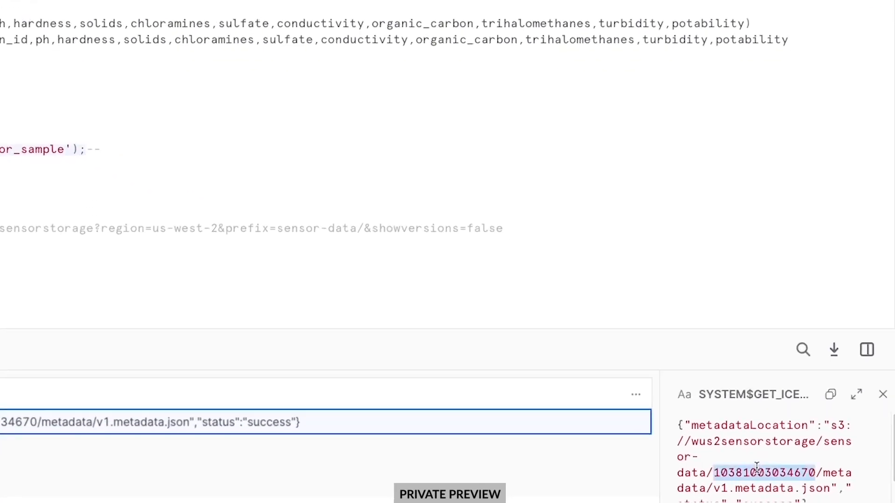
pyautogui.click(146, 143)
pyautogui.hotkey('ctrl', 'v')
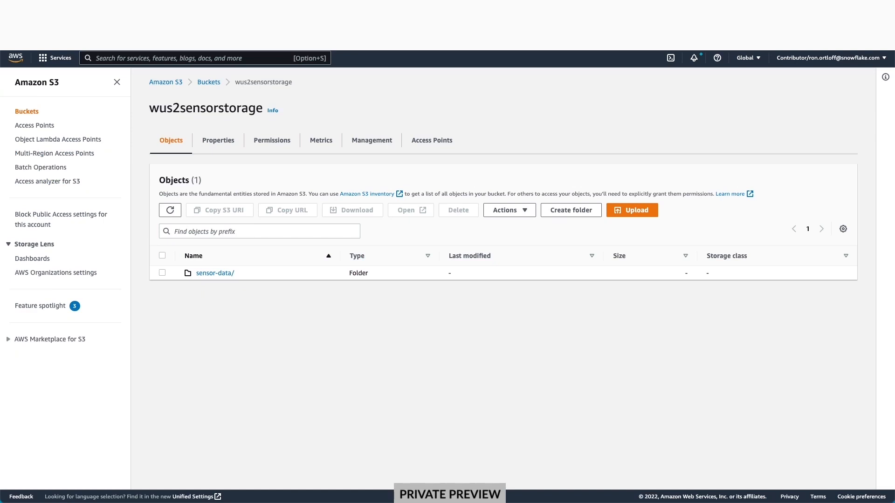
pyautogui.click(169, 212)
pyautogui.click(216, 274)
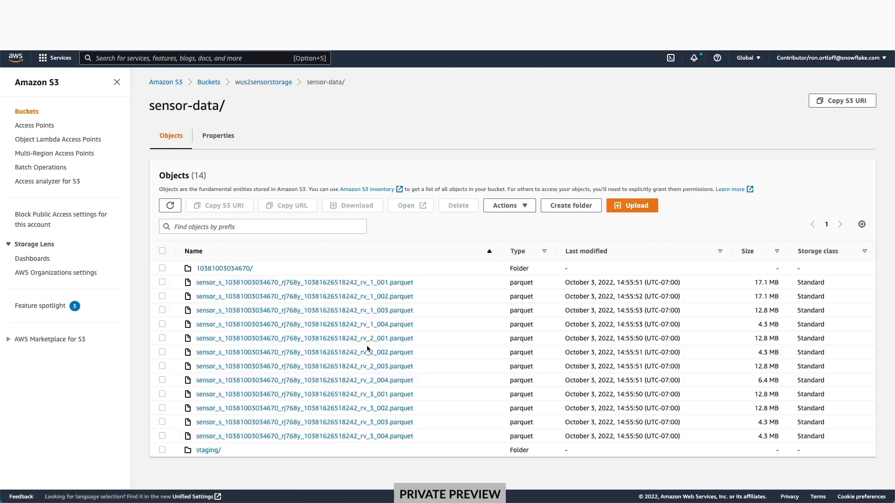
pyautogui.click(240, 270)
pyautogui.click(219, 270)
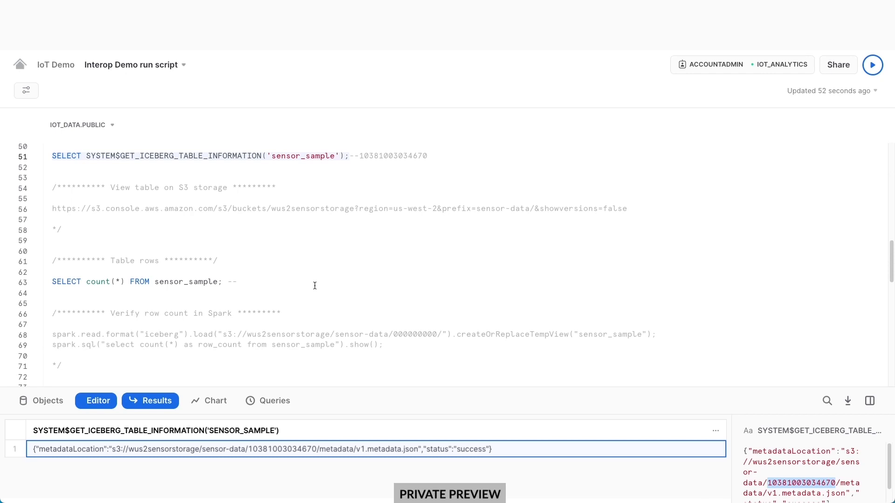
# Count sensor_sample rows and record 1634724 after the count query's comment.
pyautogui.click(208, 285)
pyautogui.hotkey('ctrl', 'Return')
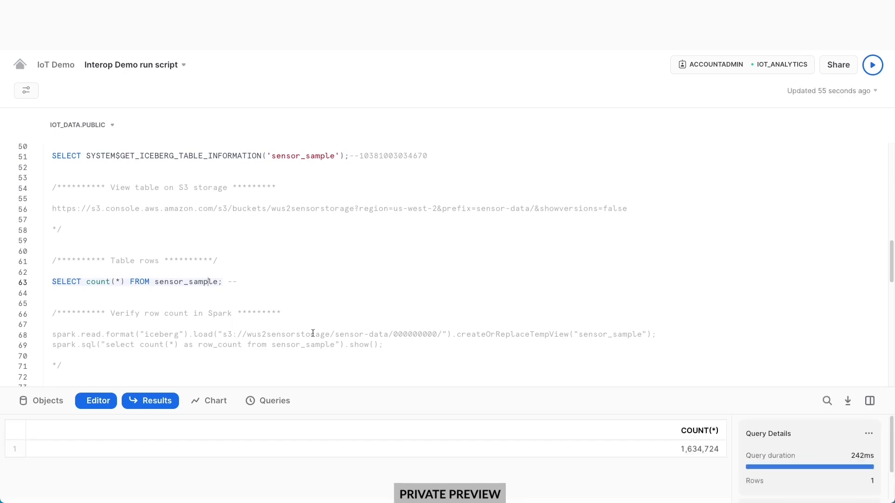
pyautogui.click(667, 449)
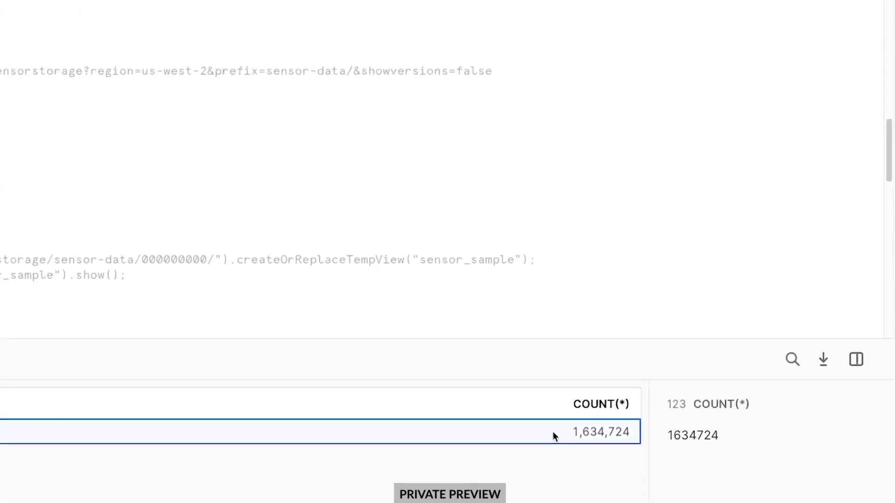
pyautogui.doubleClick(673, 434)
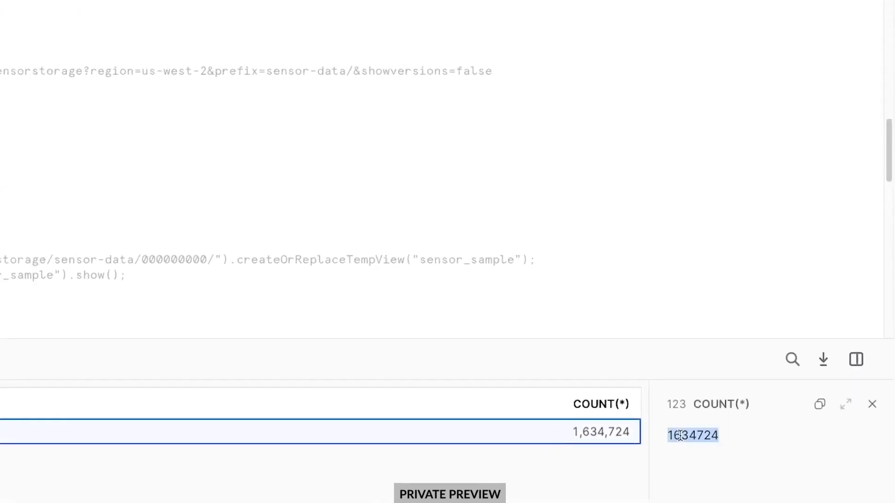
pyautogui.press('super+c')
pyautogui.click(168, 251)
pyautogui.press('super+v')
pyautogui.doubleClick(403, 157)
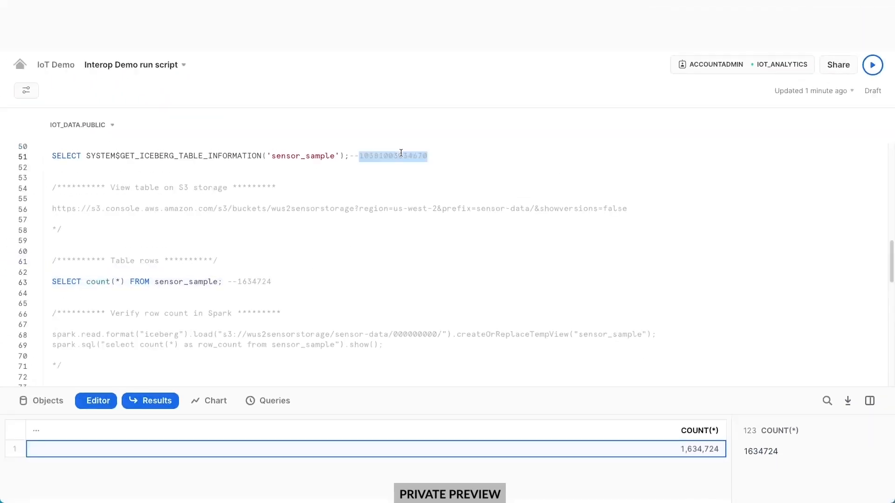
pyautogui.doubleClick(423, 335)
pyautogui.press('super+v')
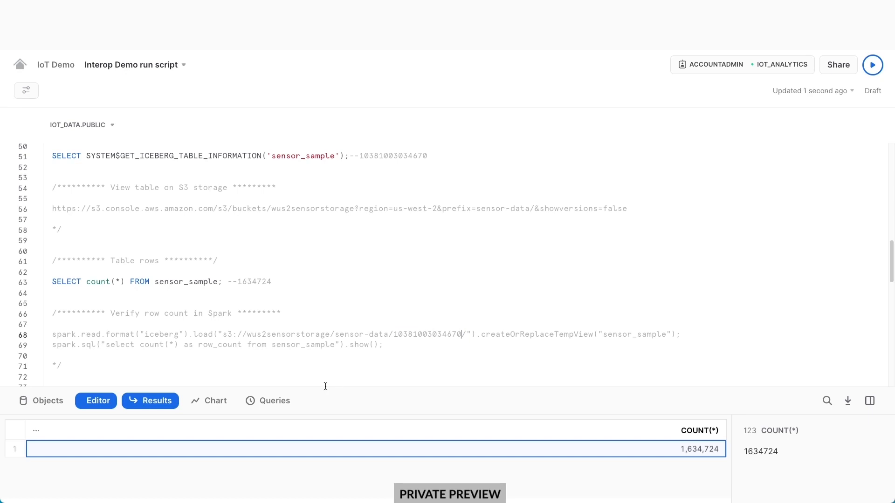
pyautogui.moveTo(51, 335); pyautogui.dragTo(387, 346)
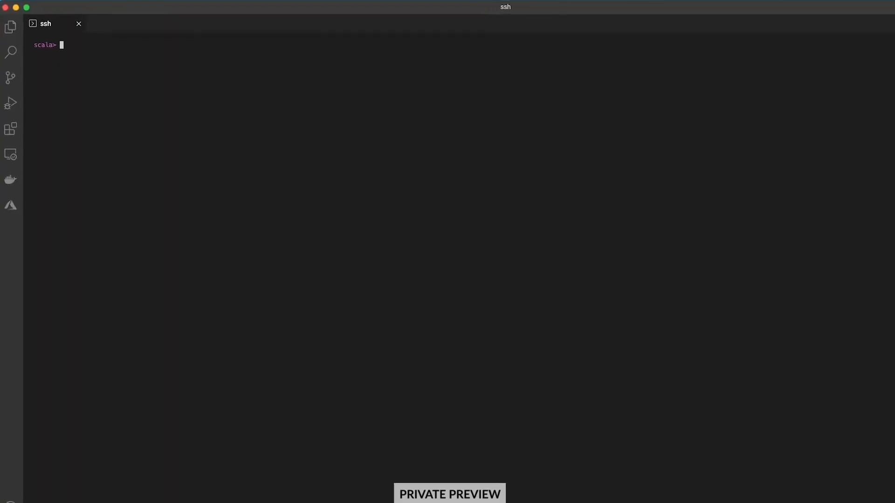
# Run the pasted Spark commands at the scala prompt, confirming 1634724 rows.
pyautogui.rightClick(425, 301)
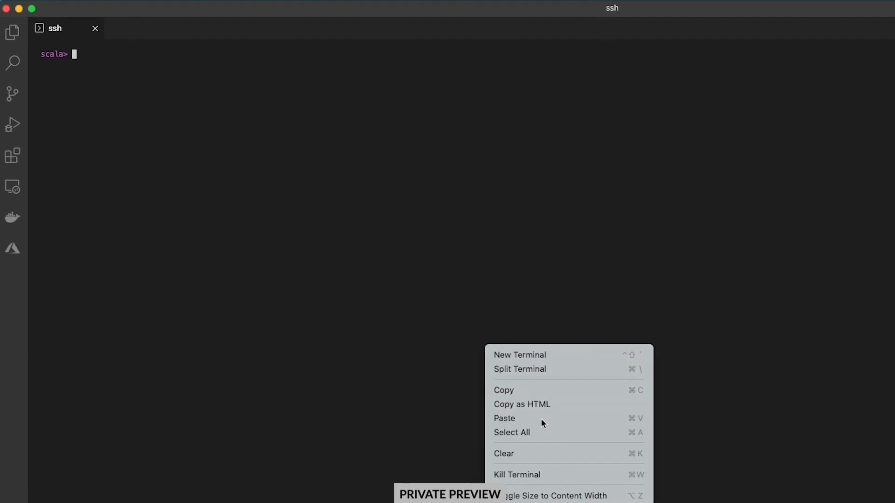
pyautogui.click(476, 368)
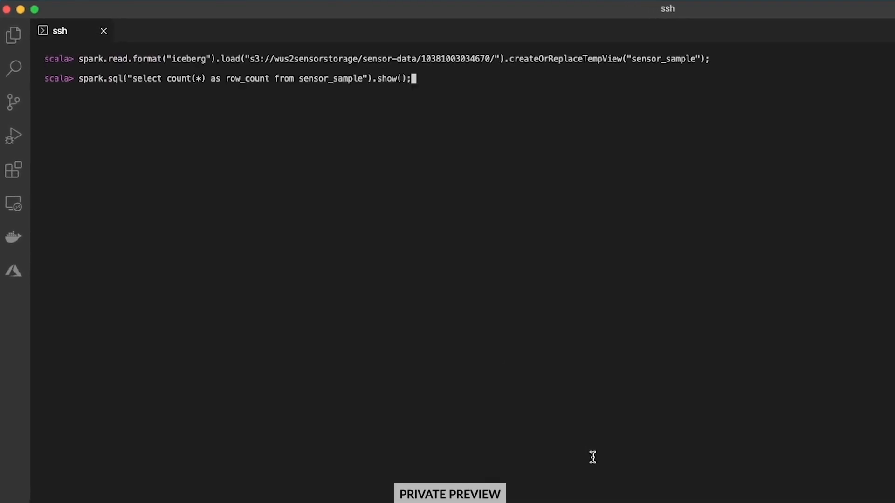
pyautogui.press('Return')
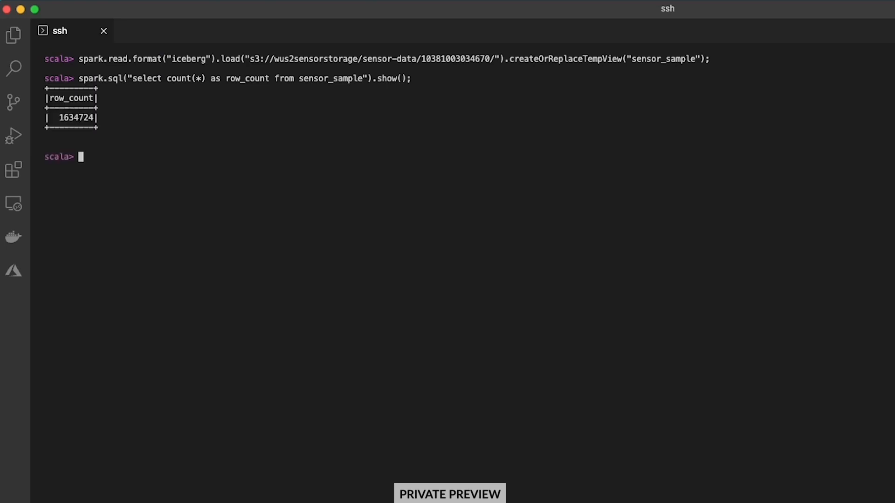
pyautogui.doubleClick(86, 116)
pyautogui.click(150, 120)
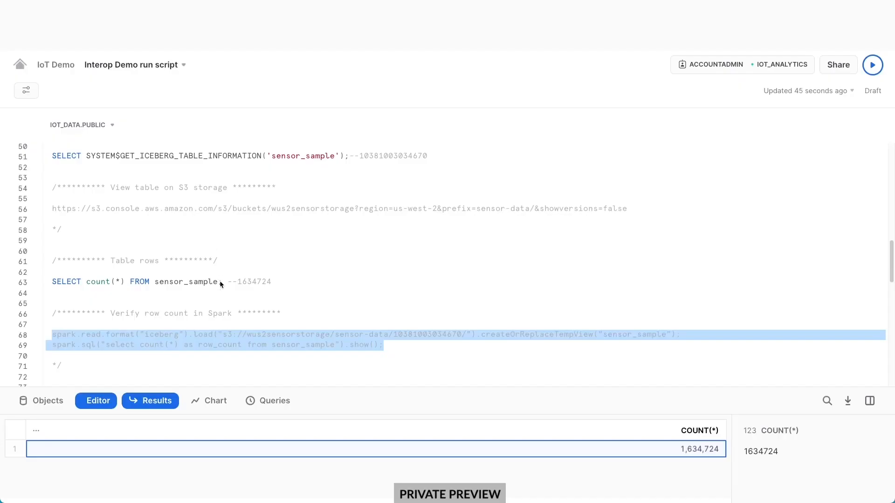
# Run the INSERT loading batches 500 to 600 into sensor_sample.
pyautogui.scroll(-6, 221, 284)
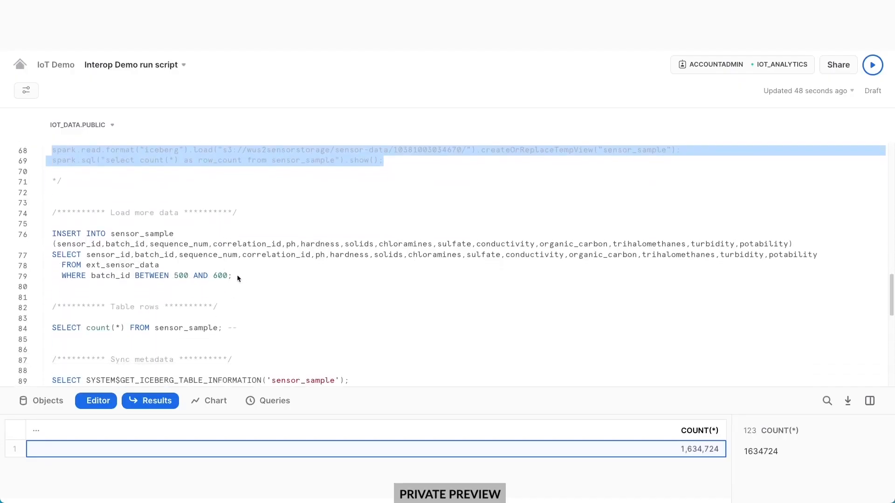
pyautogui.click(257, 277)
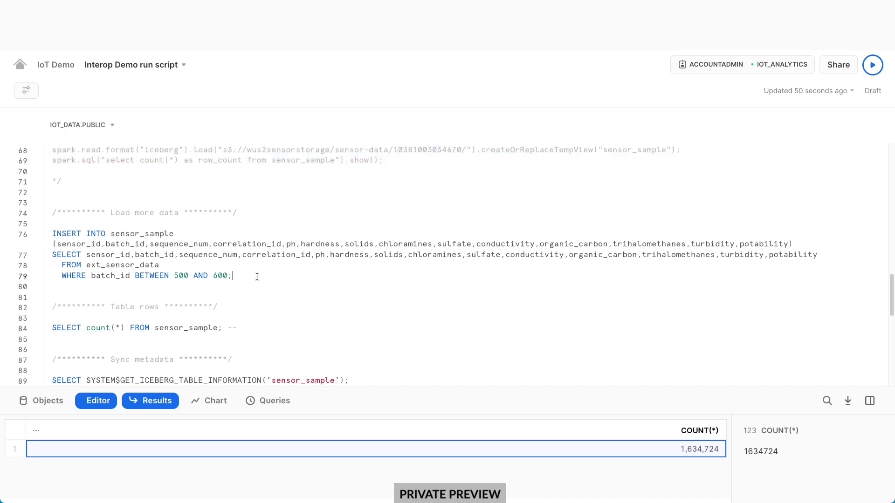
pyautogui.hotkey('ctrl', 'Return')
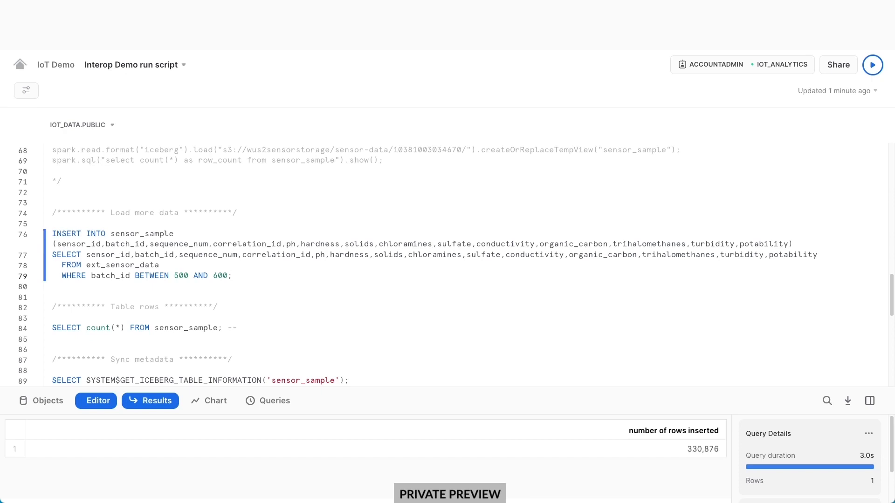
# Count sensor_sample rows and select the 1965600 result.
pyautogui.click(185, 327)
pyautogui.hotkey('ctrl', 'Return')
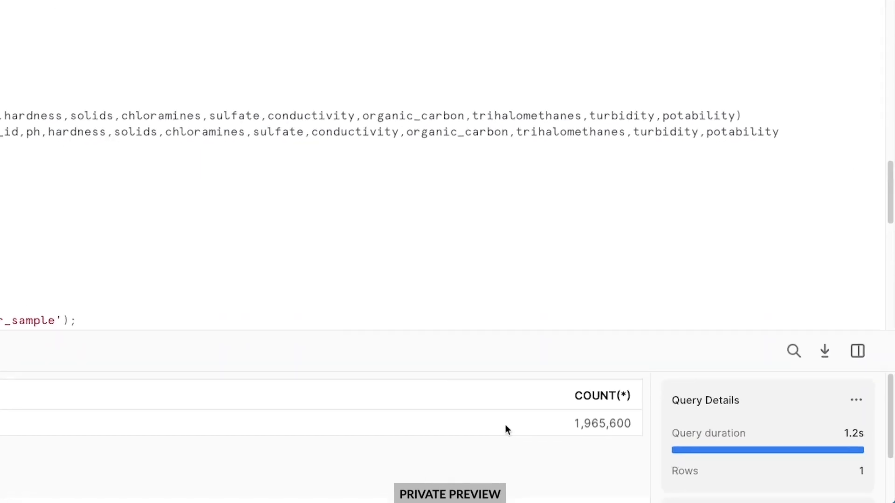
pyautogui.click(506, 428)
pyautogui.doubleClick(712, 427)
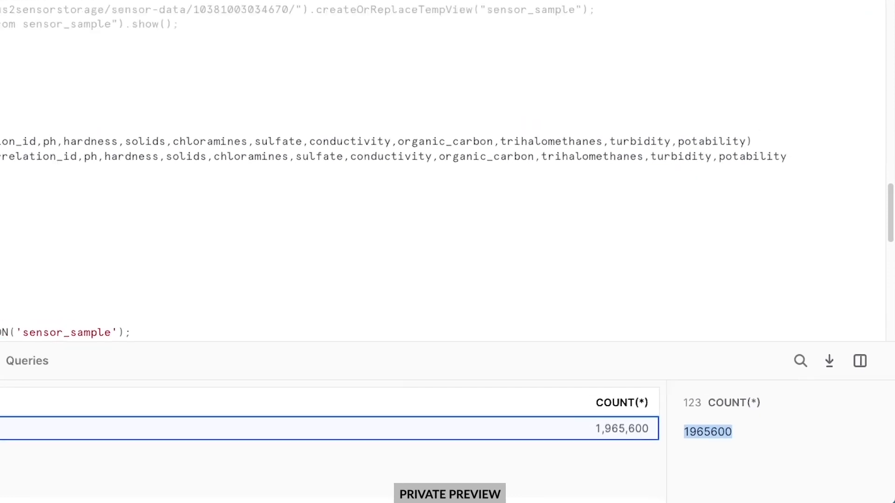
pyautogui.rightClick(244, 328)
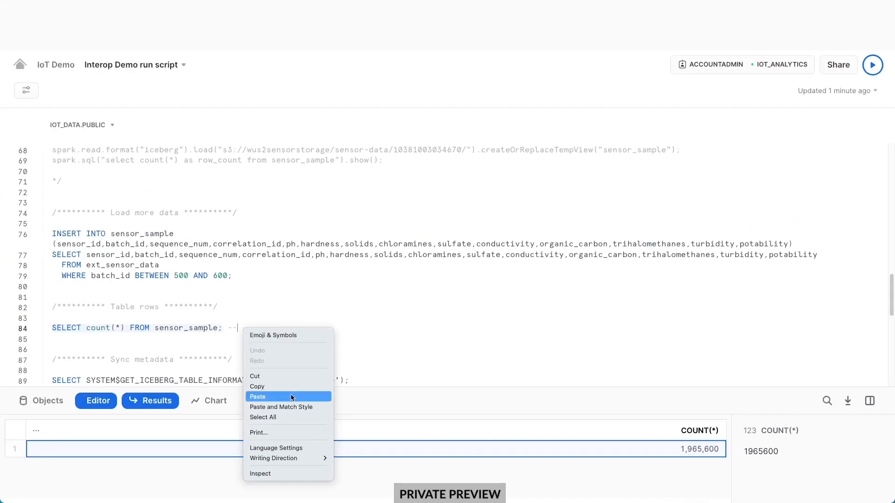
# Record 1965600 in line 84's comment and rerun the Iceberg metadata sync, now v2.metadata.json.
pyautogui.click(296, 396)
pyautogui.doubleClick(435, 150)
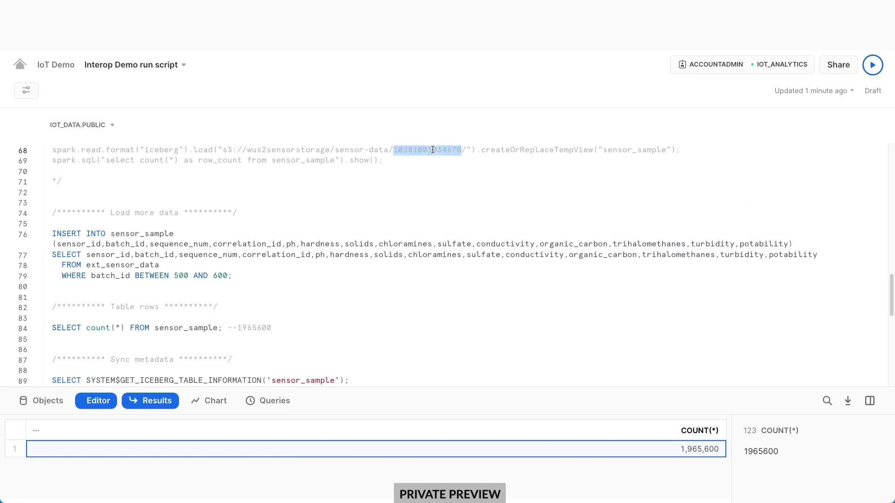
pyautogui.scroll(-2, 470, 271)
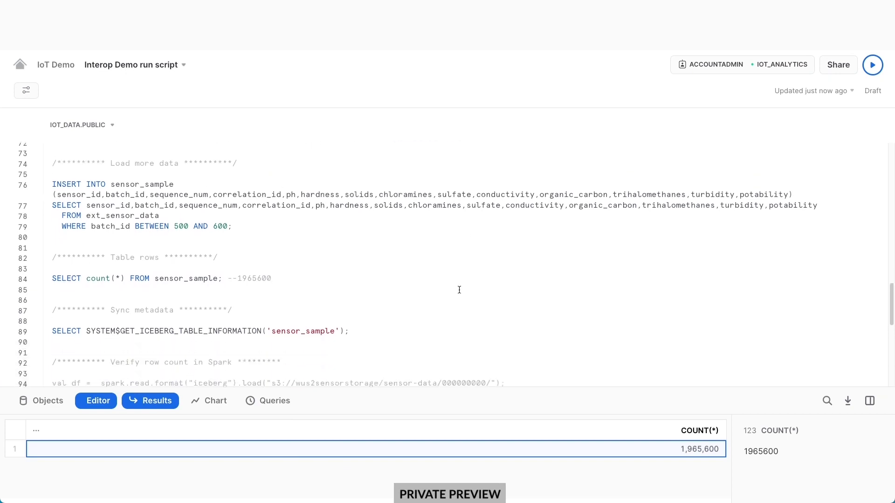
pyautogui.click(294, 327)
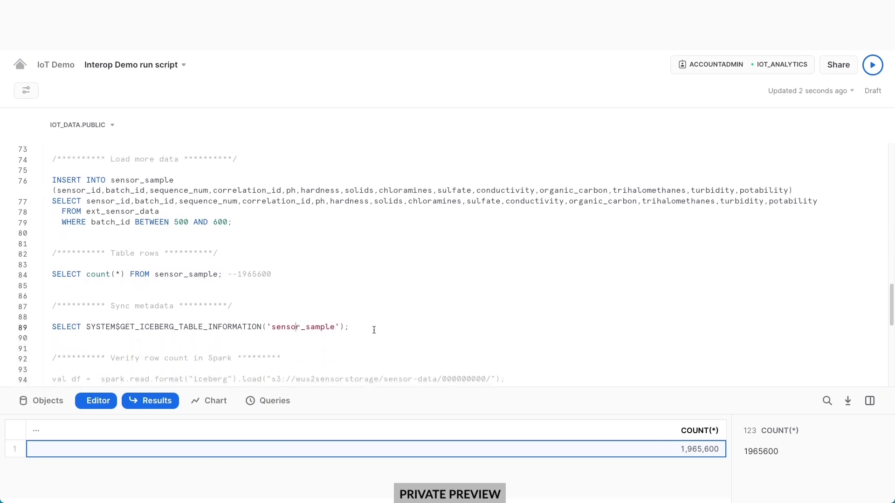
pyautogui.hotkey('ctrl', 'Return')
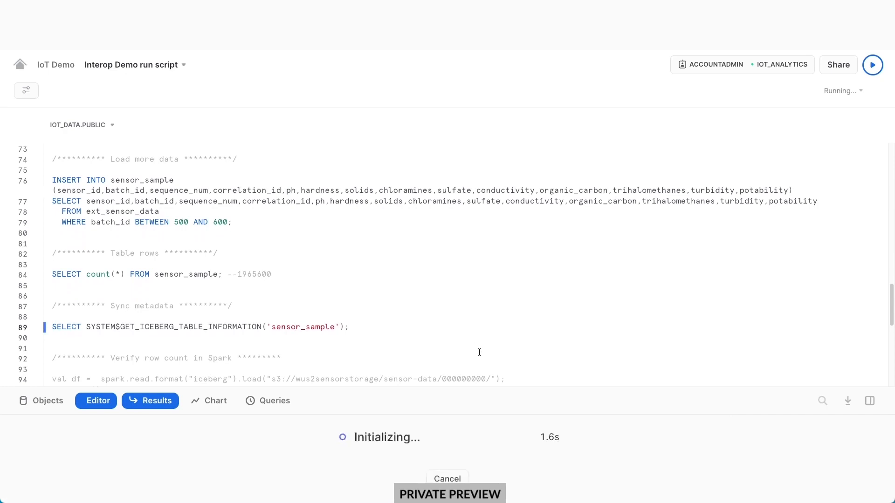
pyautogui.click(469, 450)
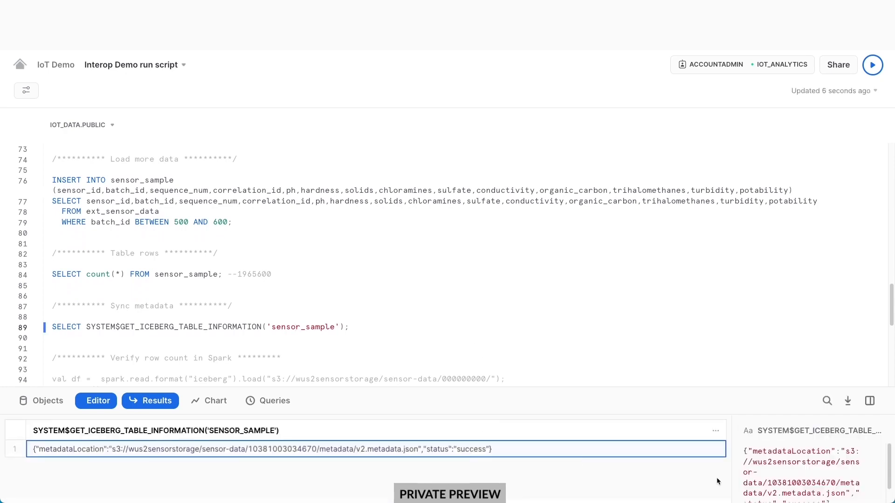
pyautogui.doubleClick(782, 484)
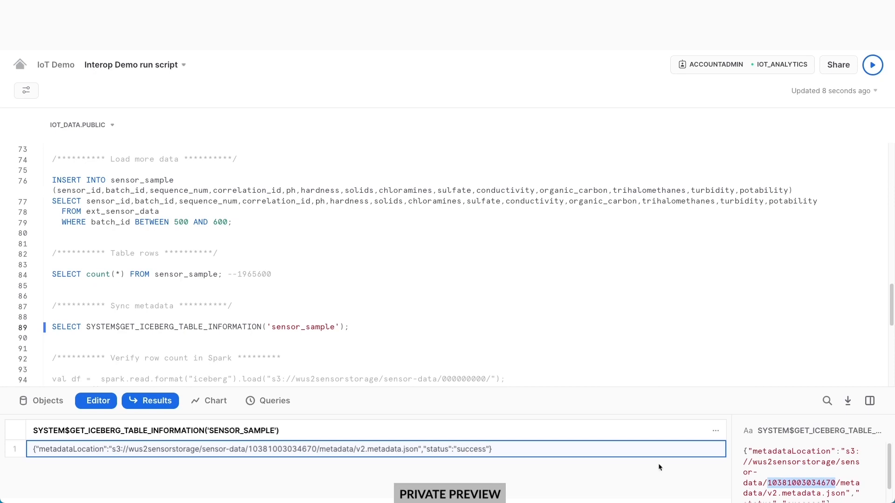
pyautogui.doubleClick(468, 379)
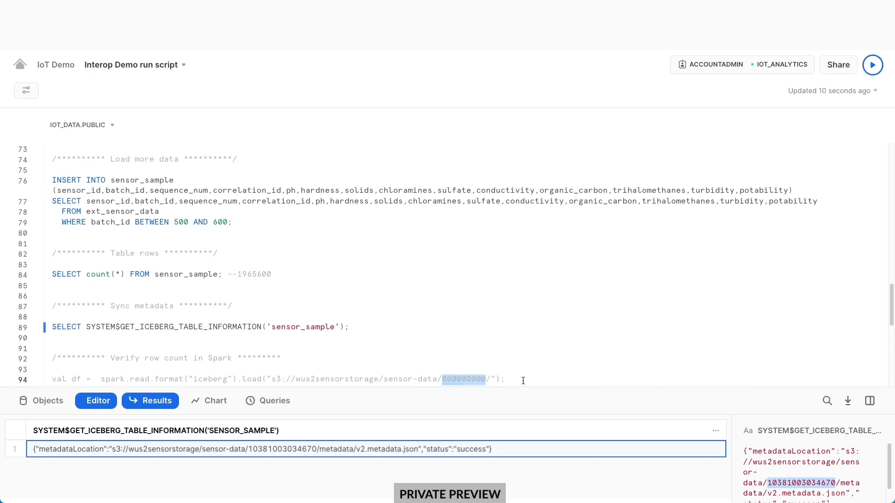
pyautogui.hotkey('ctrl', 'v')
pyautogui.scroll(-3, 536, 372)
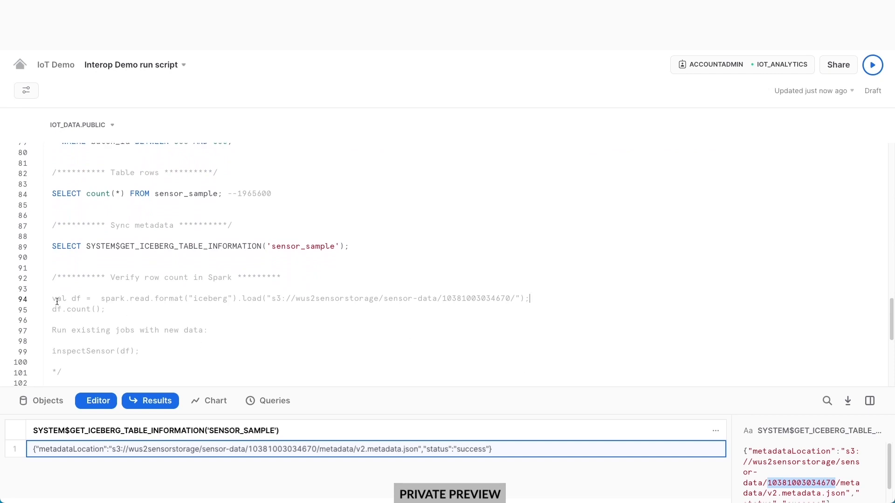
pyautogui.moveTo(51, 300); pyautogui.dragTo(106, 309)
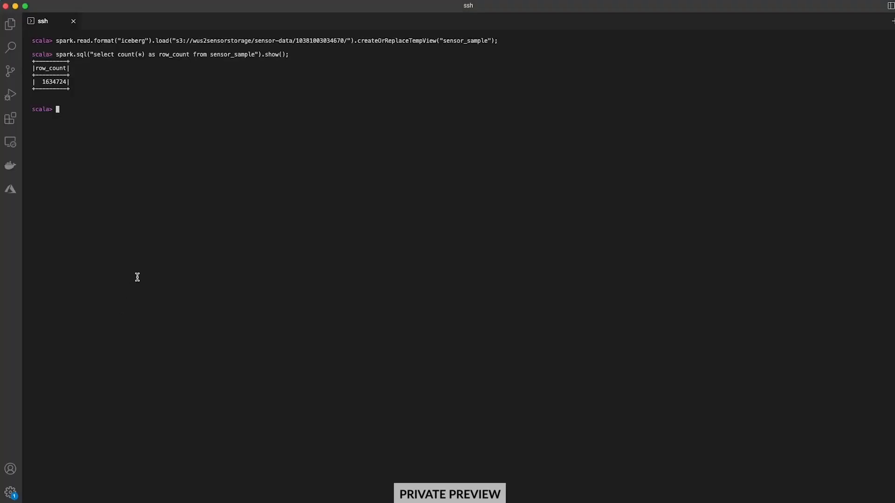
pyautogui.rightClick(172, 240)
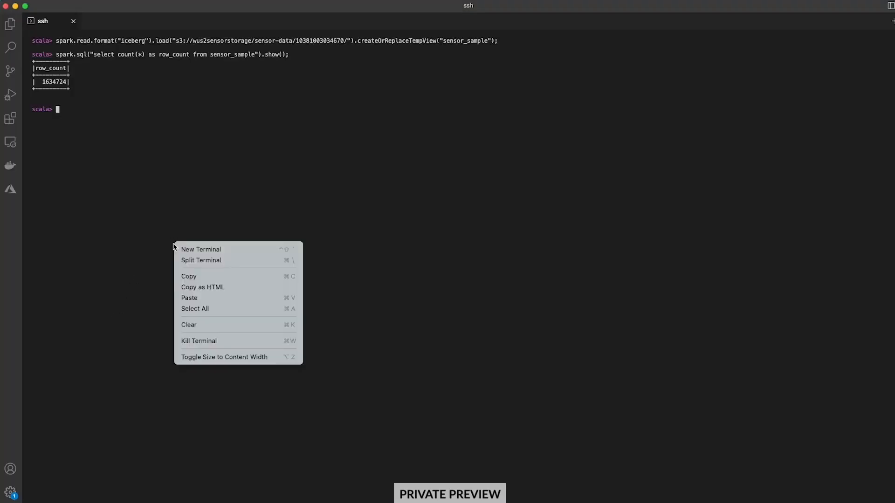
# Load the Iceberg data as df, confirm 1965600 rows, and run inspectSensor(df);.
pyautogui.click(203, 297)
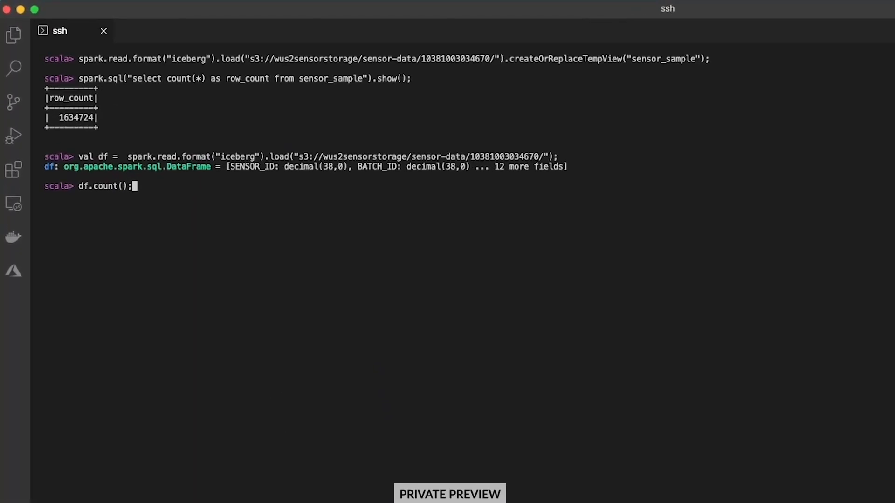
pyautogui.press('Return')
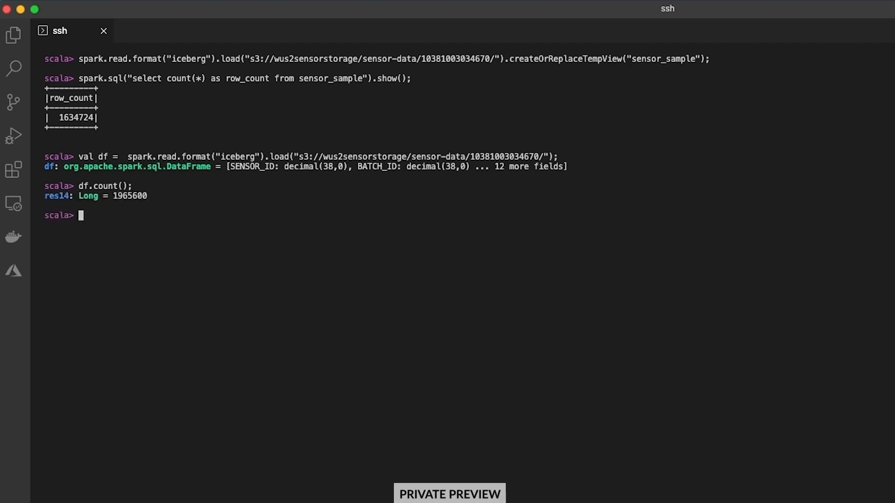
pyautogui.doubleClick(139, 195)
pyautogui.click(146, 220)
pyautogui.write('inspectSensor')
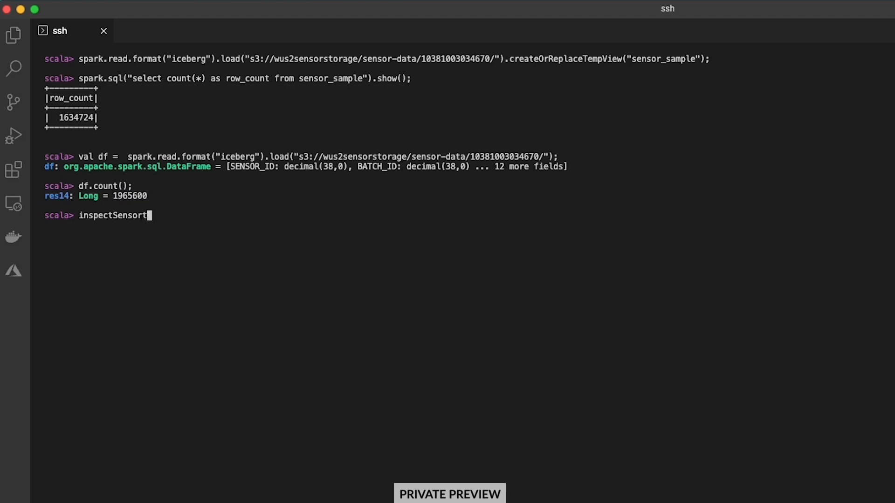
pyautogui.write('(df);')
pyautogui.press('Return')
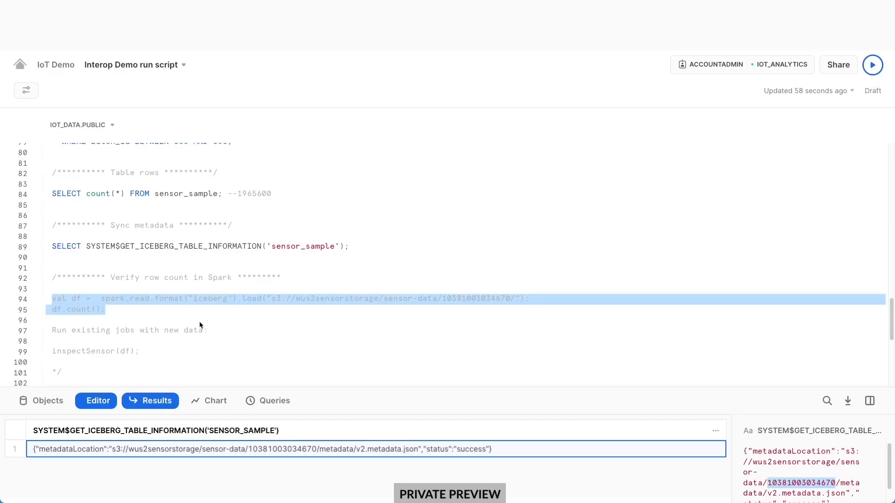
# Preview ten sensor_sample rows where ph is not null.
pyautogui.scroll(-2, 200, 321)
pyautogui.scroll(-5, 197, 323)
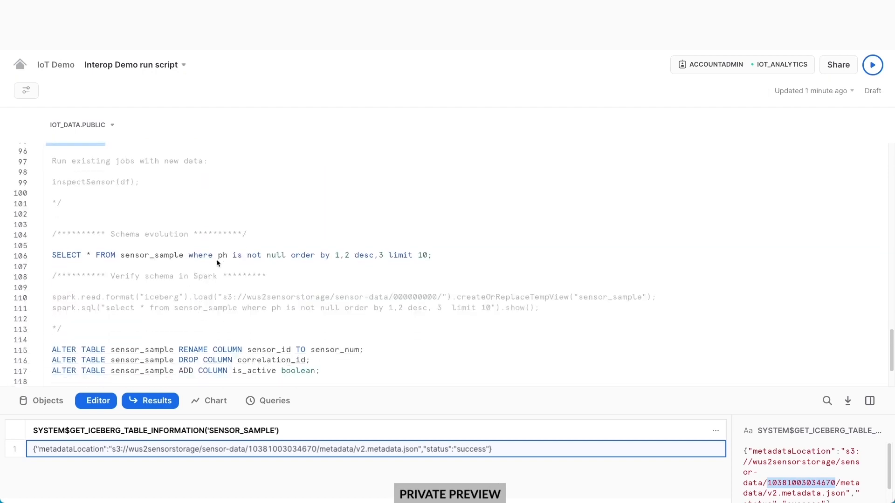
pyautogui.click(232, 256)
pyautogui.hotkey('ctrl', 'Return')
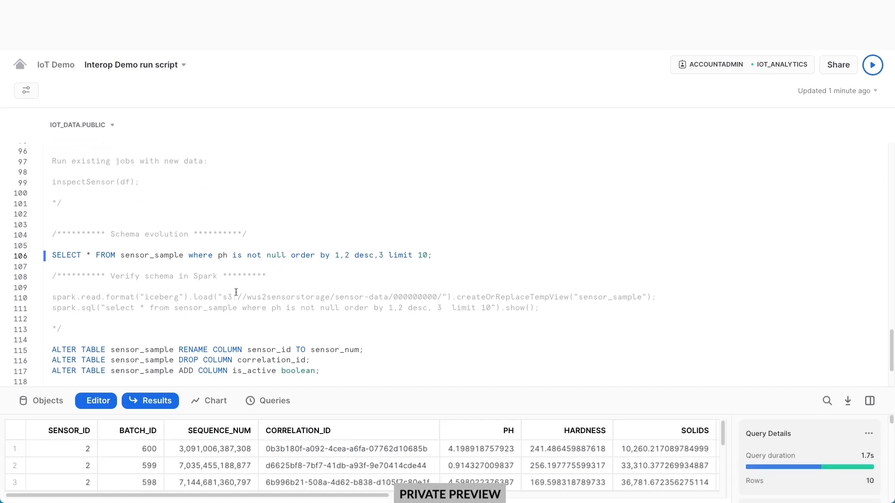
pyautogui.doubleClick(422, 297)
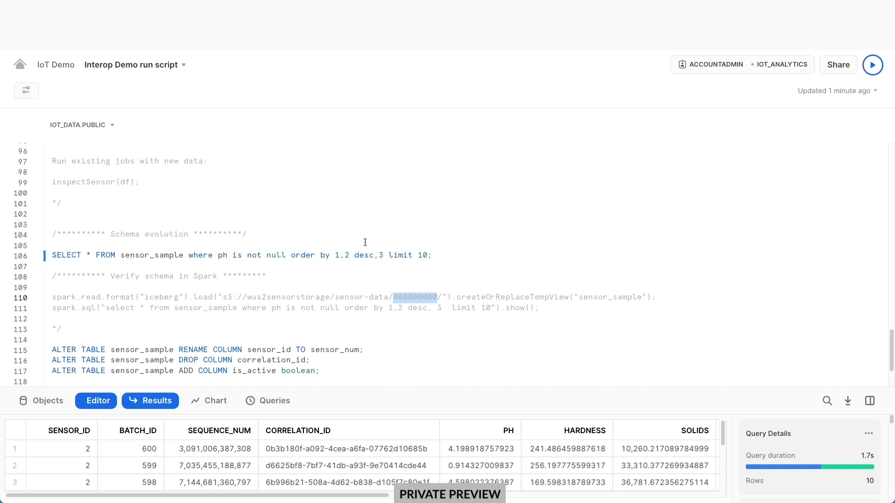
pyautogui.scroll(2, 365, 243)
pyautogui.doubleClick(474, 185)
pyautogui.hotkey('ctrl', 'c')
pyautogui.doubleClick(404, 353)
pyautogui.hotkey('ctrl', 'v')
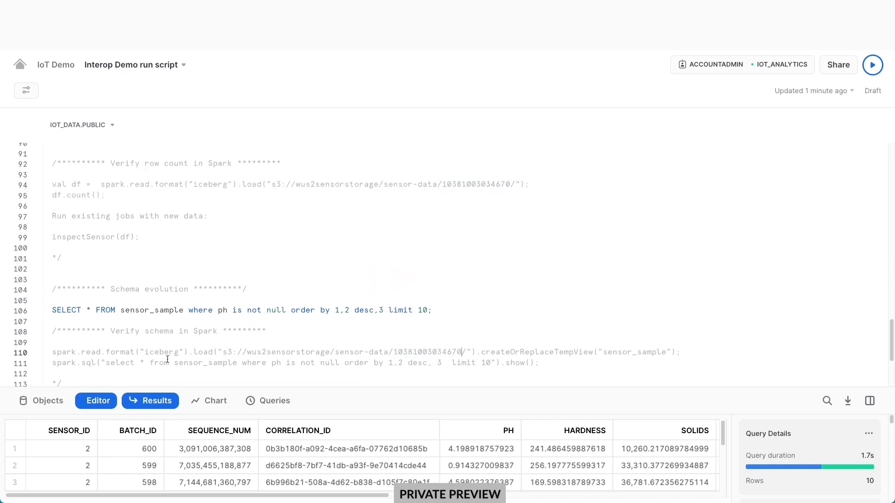
pyautogui.moveTo(52, 353); pyautogui.dragTo(53, 370)
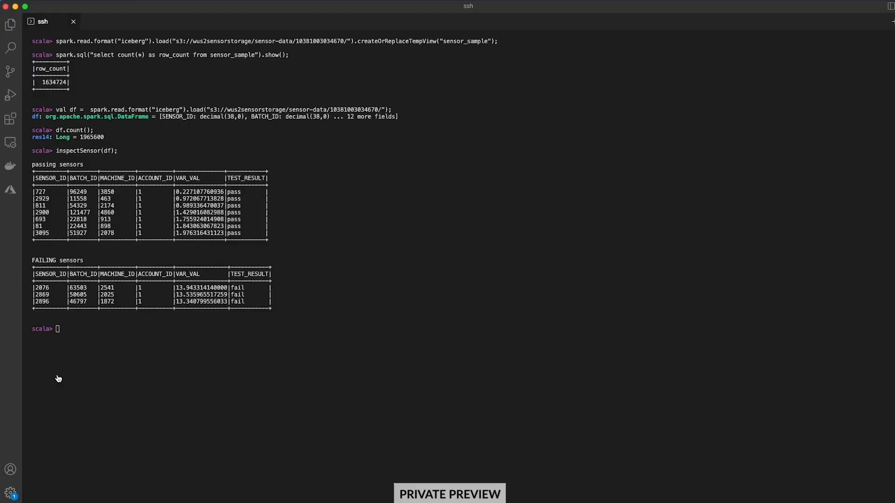
# Paste and run the sensor_sample temp view and non-null ph select (ten rows) in the Spark shell.
pyautogui.press('super+v')
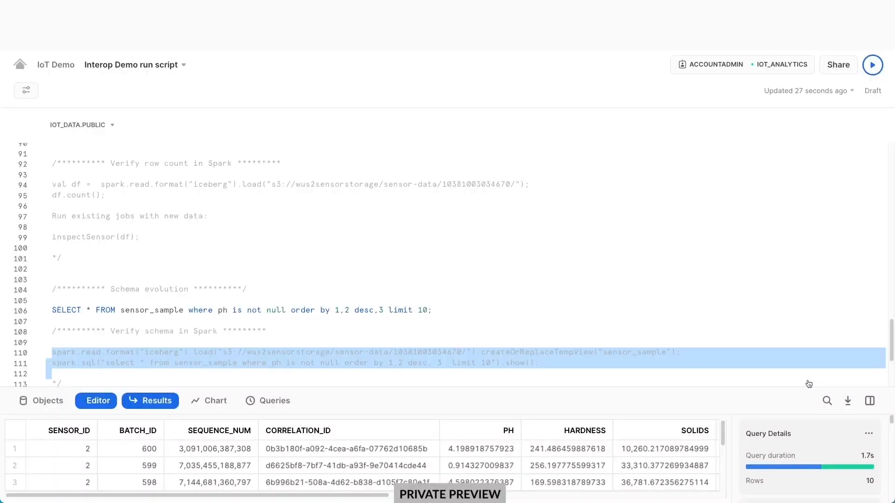
# Rename sensor_id to sensor_num, drop correlation_id, and add boolean column is_active.
pyautogui.scroll(-3, 460, 363)
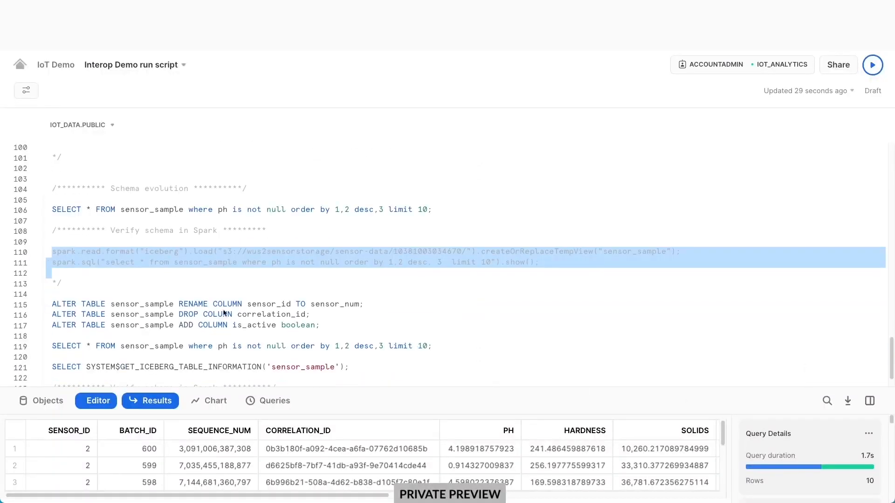
pyautogui.click(257, 304)
pyautogui.hotkey('ctrl', 'Return')
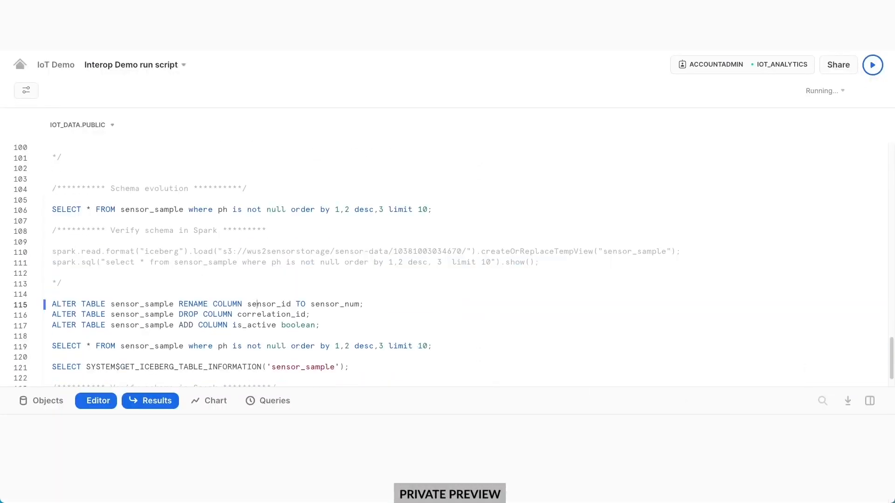
pyautogui.click(335, 318)
pyautogui.hotkey('ctrl', 'Return')
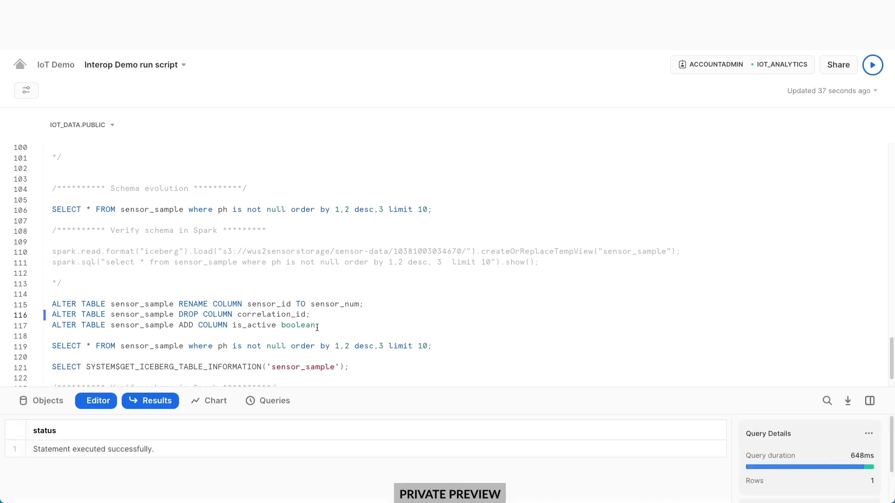
pyautogui.click(366, 328)
pyautogui.hotkey('ctrl', 'Return')
pyautogui.hotkey('ctrl', 'Return')
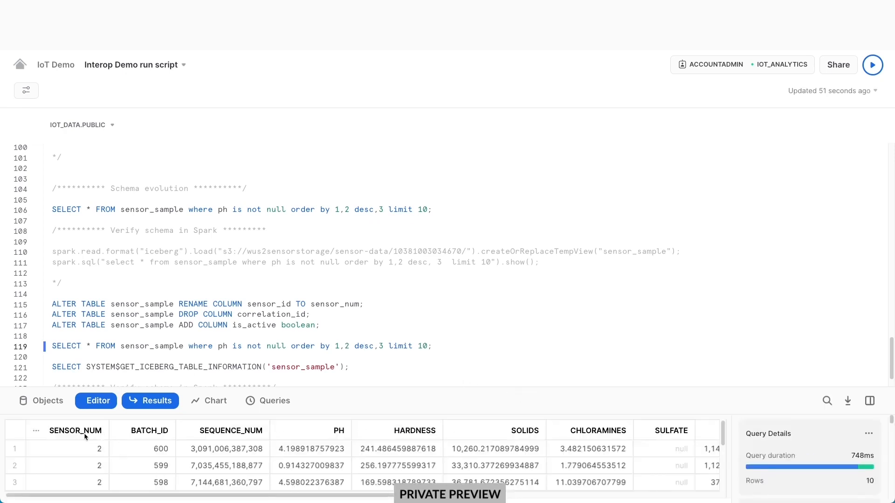
# Check the new IS_ACTIVE values and confirm the Iceberg metadata location is v3.metadata.json.
pyautogui.moveTo(147, 499); pyautogui.dragTo(445, 500)
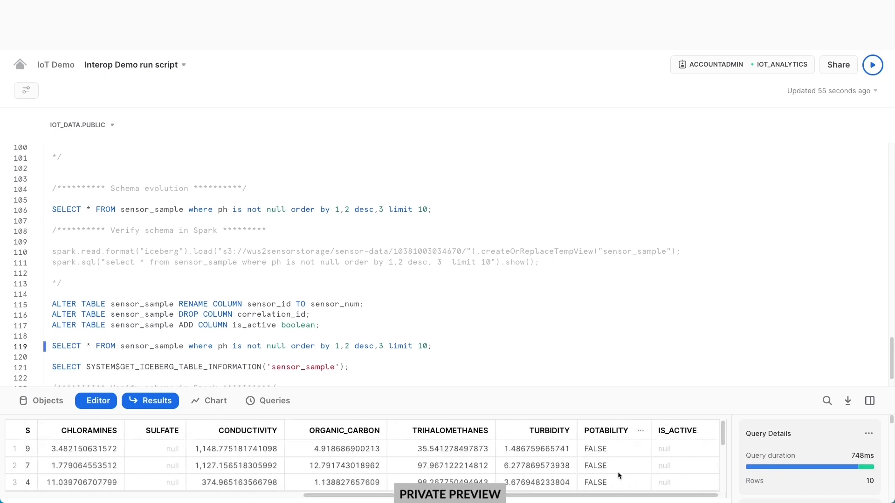
pyautogui.click(668, 449)
pyautogui.scroll(-1, 361, 361)
pyautogui.click(320, 337)
pyautogui.hotkey('ctrl', 'Return')
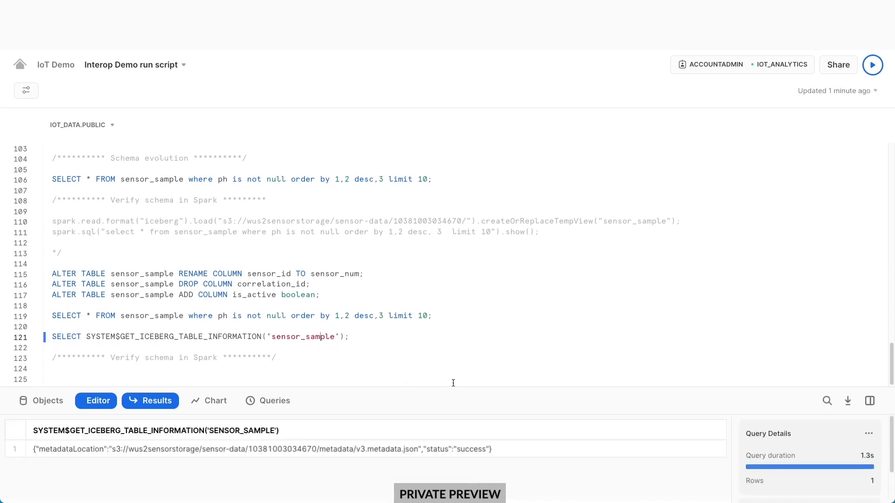
pyautogui.click(446, 450)
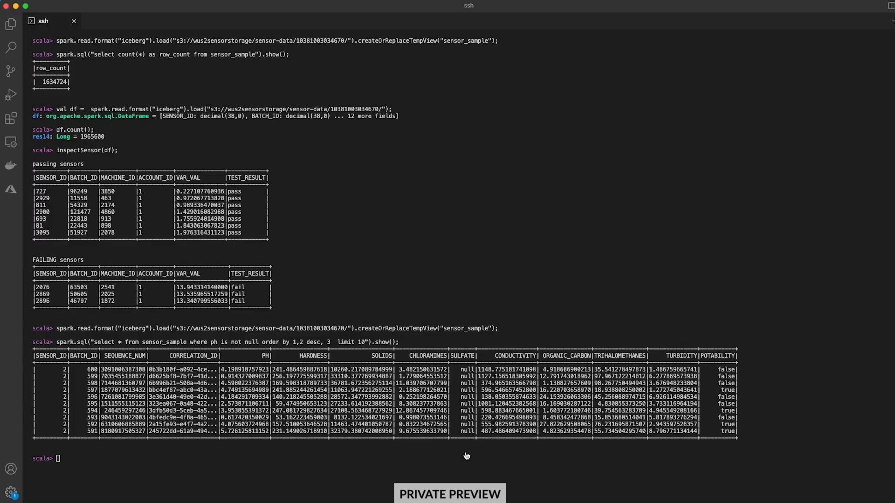
# Recall and rerun the sensor_sample temp view and non-null ph select in the Spark shell.
pyautogui.press('Up')
pyautogui.press('Up')
pyautogui.press('Return')
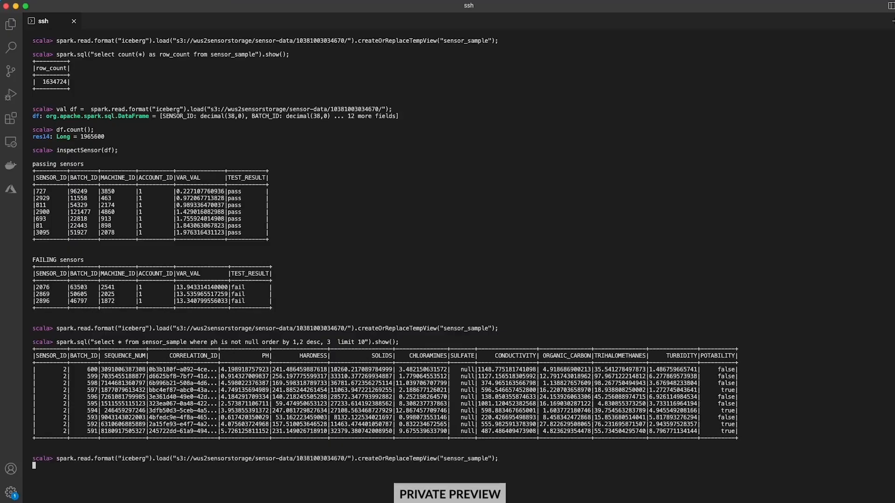
pyautogui.press('Up')
pyautogui.press('Up')
pyautogui.press('Return')
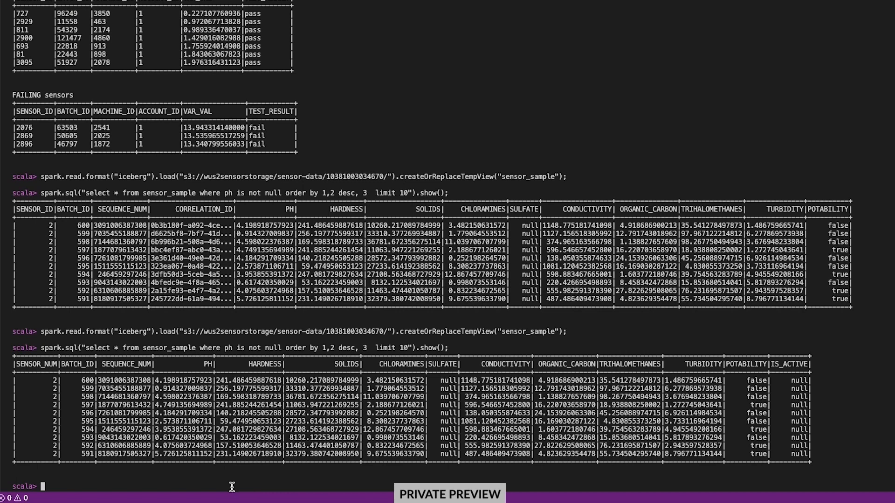
# Highlight the renamed SENSOR_NUM, the old CORRELATION_ID, and the new IS_ACTIVE headers.
pyautogui.doubleClick(24, 364)
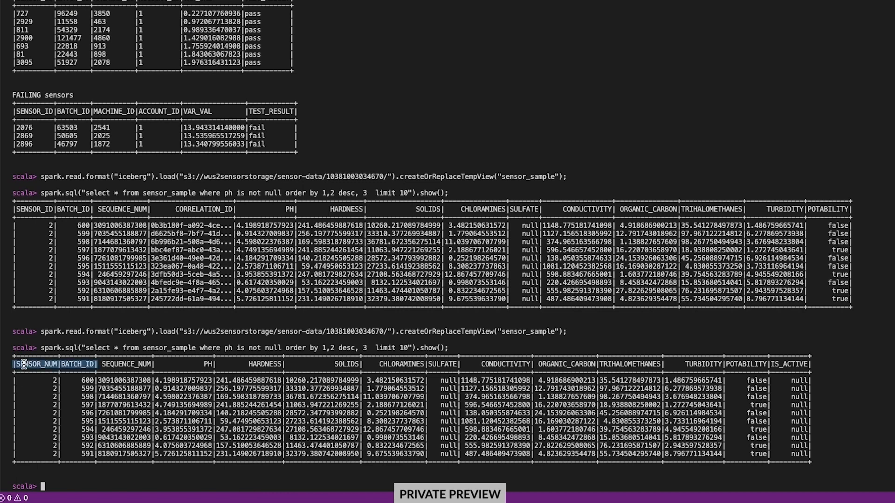
pyautogui.click(48, 362)
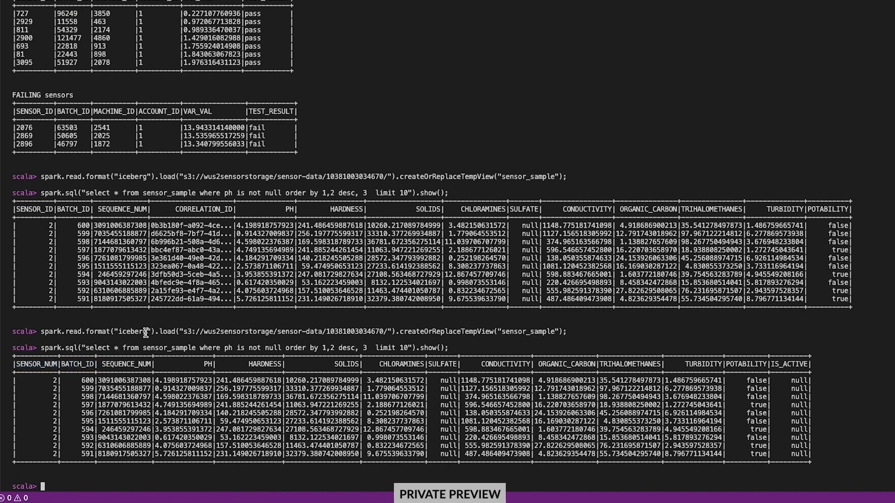
pyautogui.moveTo(192, 209); pyautogui.dragTo(217, 209)
pyautogui.moveTo(774, 364); pyautogui.dragTo(808, 364)
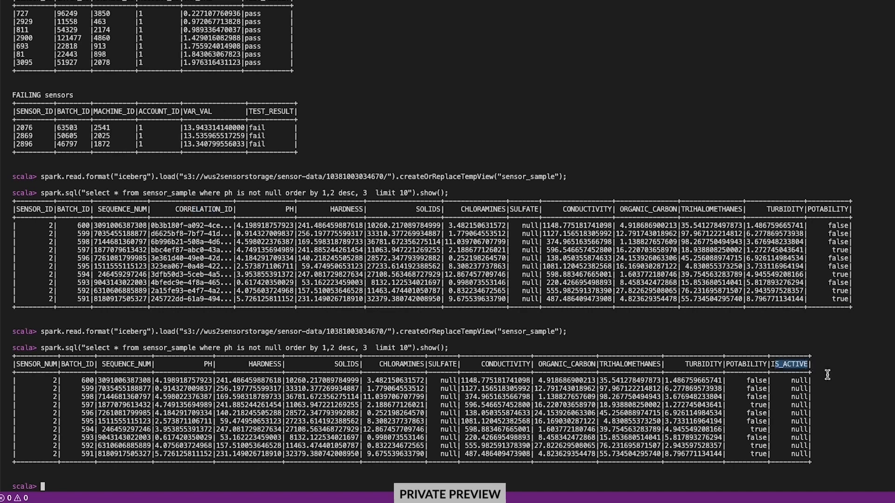